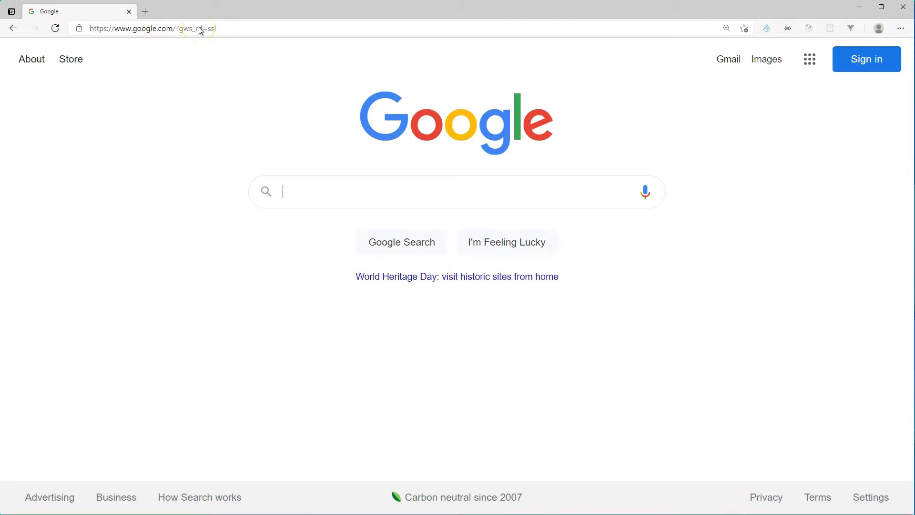
Load developers.google.com PageSpeed Insights in Edge via the 'developer' address-bar suggestion
left_click(199, 30)
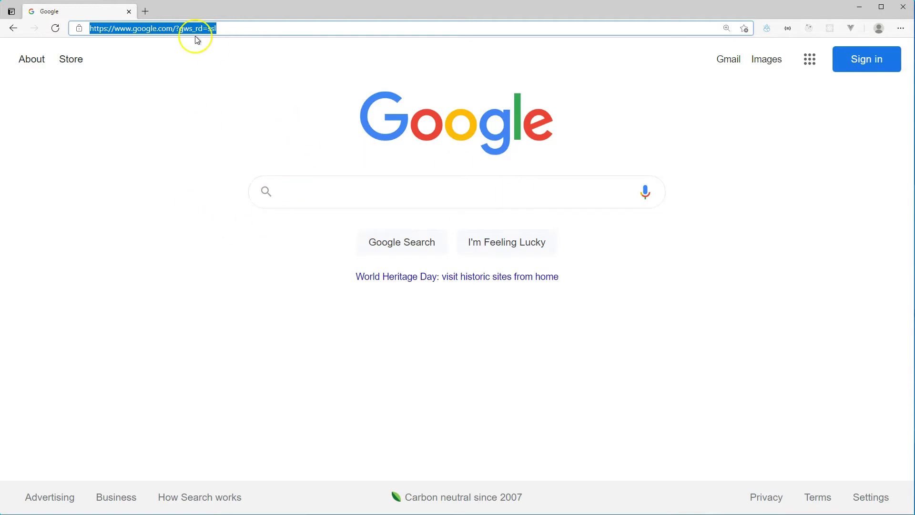
type("developer")
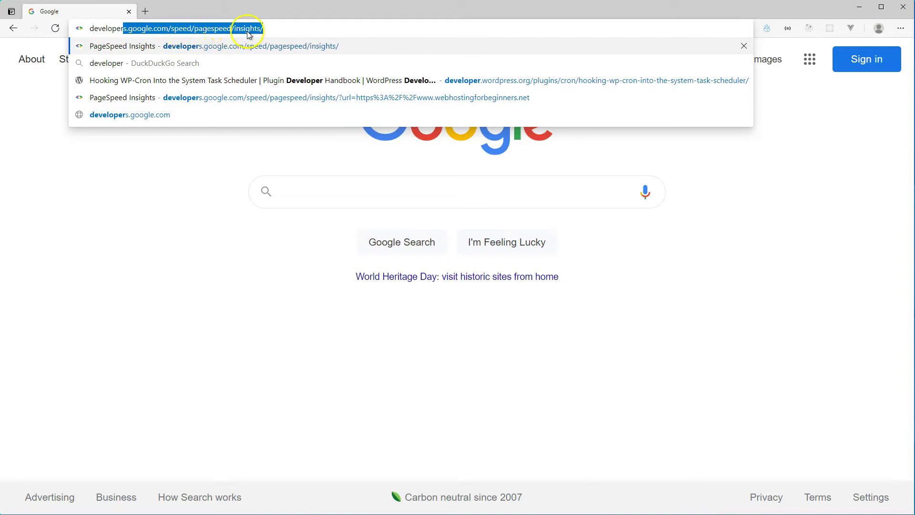
left_click(272, 28)
key("Return")
left_click(351, 183)
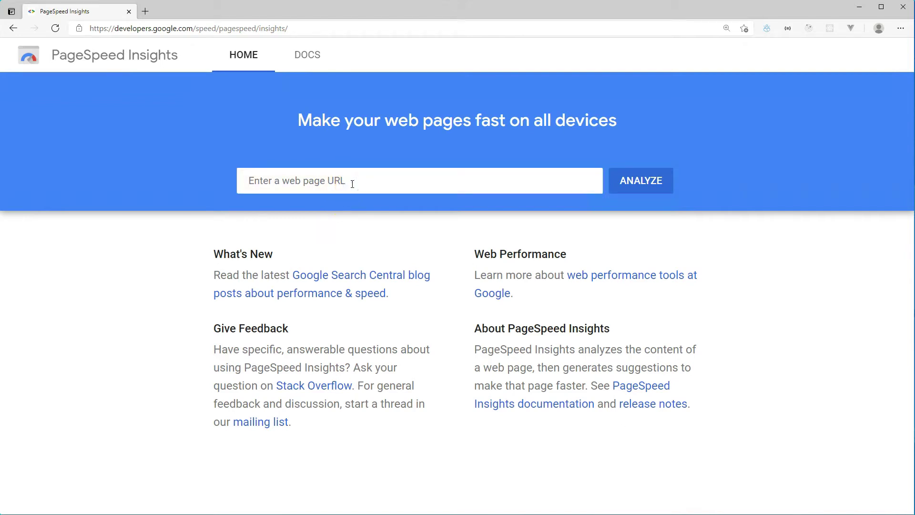
type("https:/")
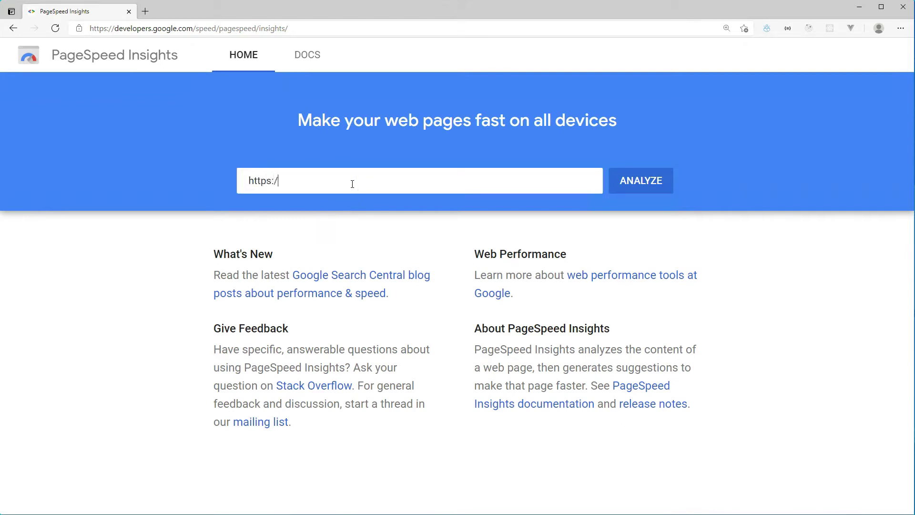
type("/www.webhostingforbeginners.net")
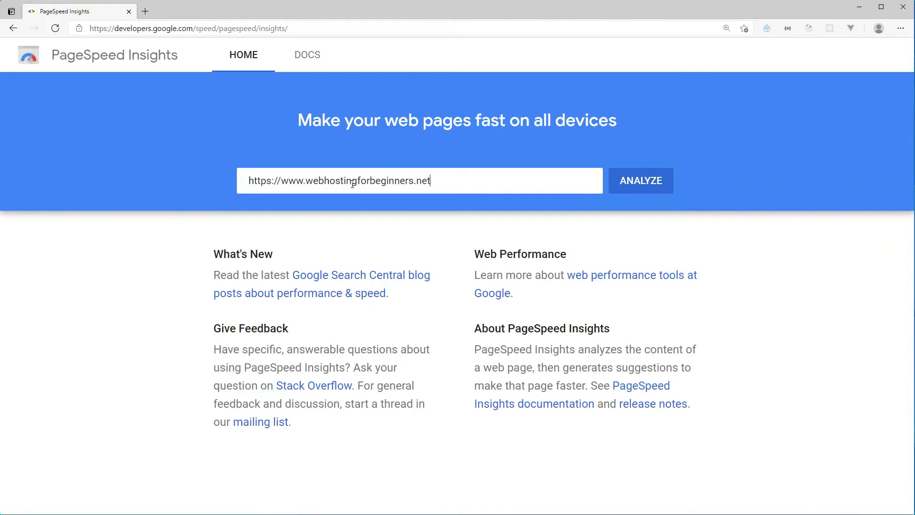
left_click(624, 186)
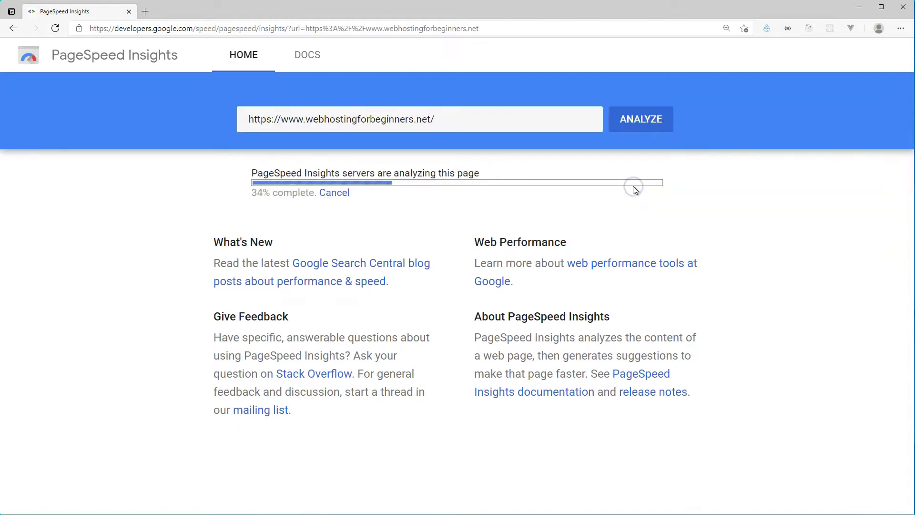
left_click(664, 184)
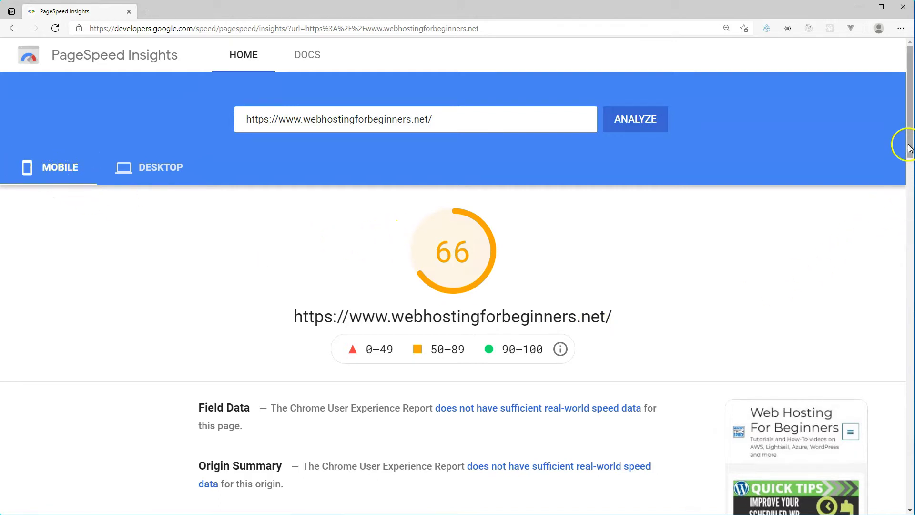
Scroll to Lab Data and switch to the expanded view with metric descriptions
left_click_drag(909, 137, 898, 234)
left_click(693, 128)
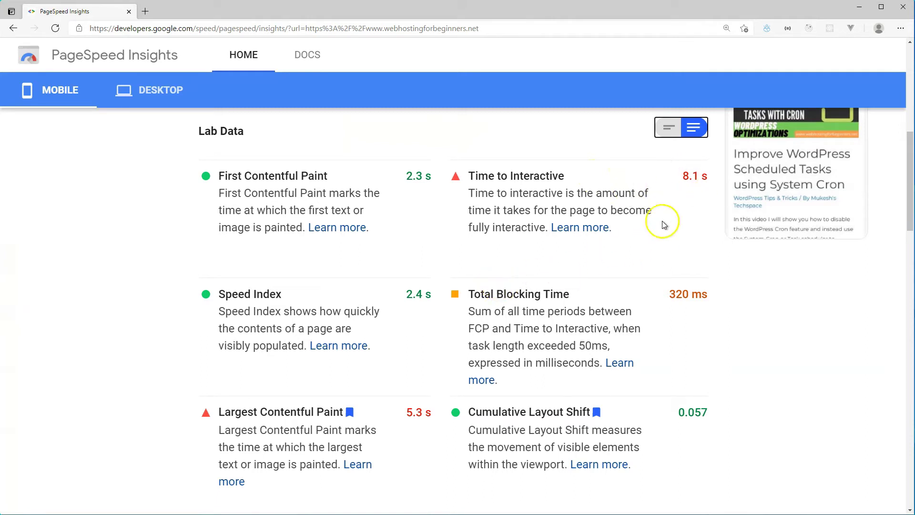
Open the 'Learn more' link under Cumulative Layout Shift (0.057) in a background tab
left_click(690, 196)
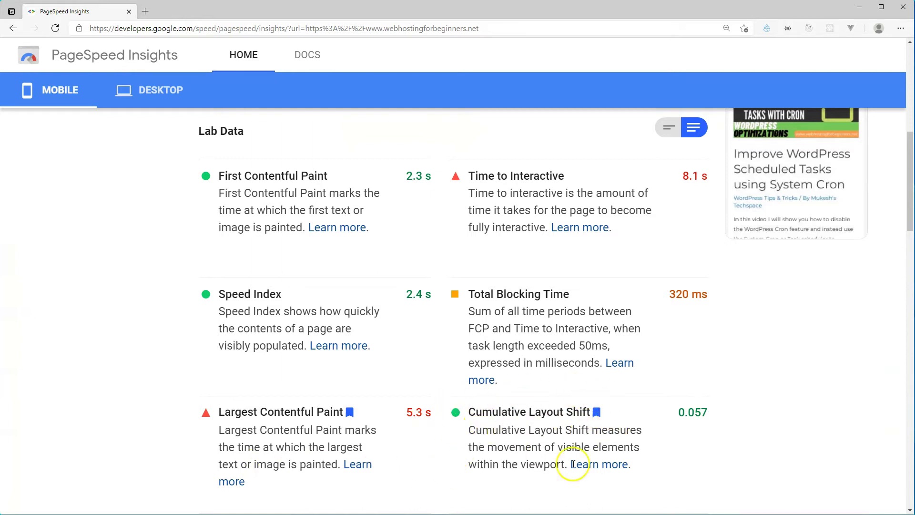
Switch to the web.dev Cumulative Layout Shift (CLS) article and scroll through it
left_click(609, 469)
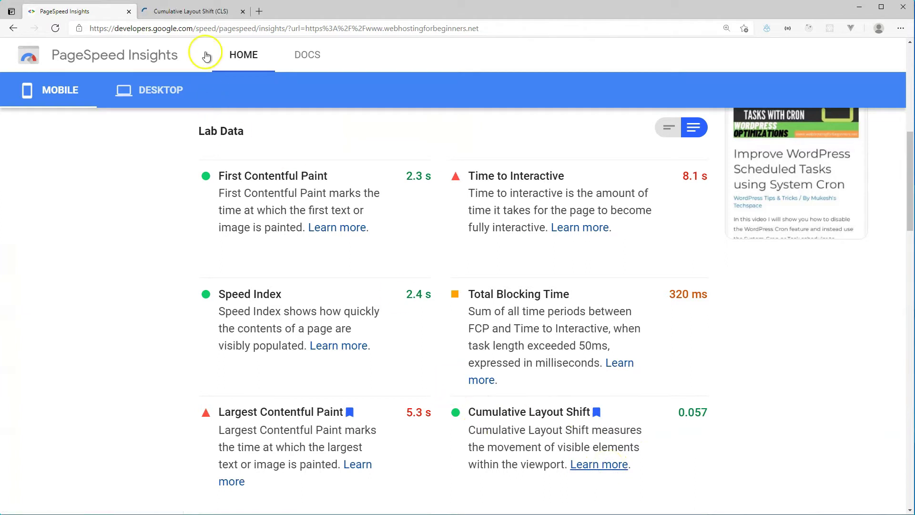
left_click(203, 14)
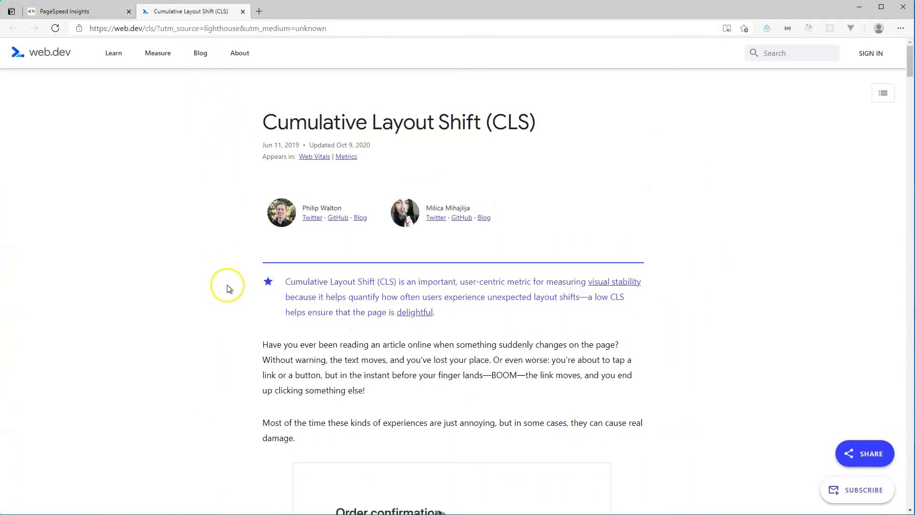
scroll(228, 286, "down", 5)
scroll(228, 288, "down", 2)
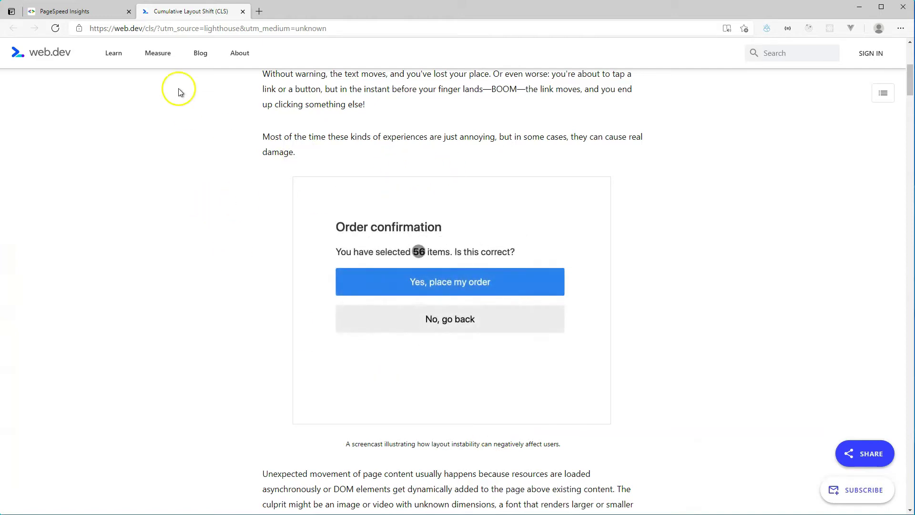
Close the CLS article and scroll the report down to the Opportunities section
left_click(243, 11)
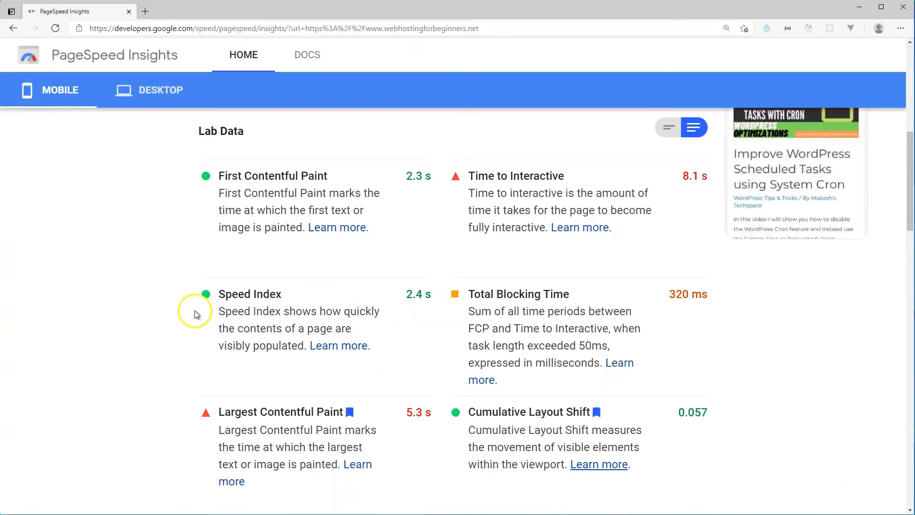
scroll(160, 296, "down", 5)
scroll(162, 298, "down", 3)
scroll(162, 298, "down", 3)
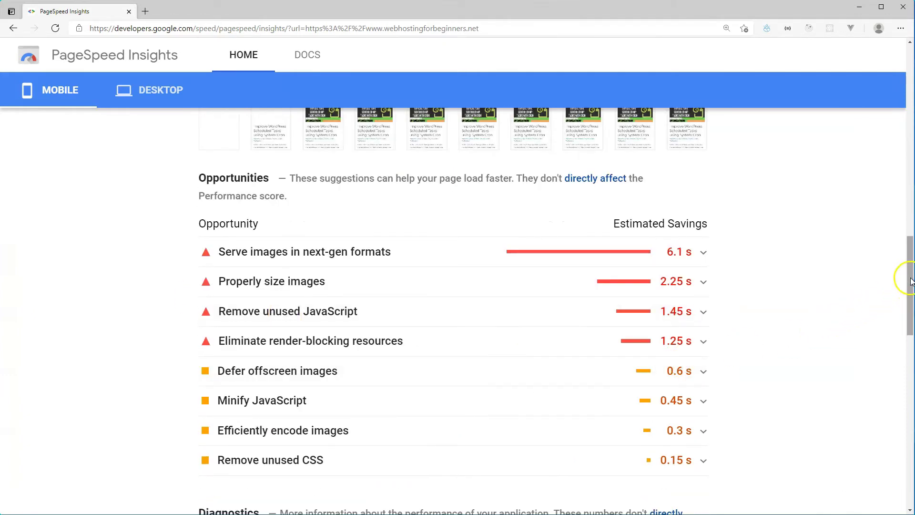
left_click_drag(910, 280, 909, 298)
Expand 'Serve images in next-gen formats' and view its 'convert webp' WordPress.org plugin search in a new tab
left_click(380, 163)
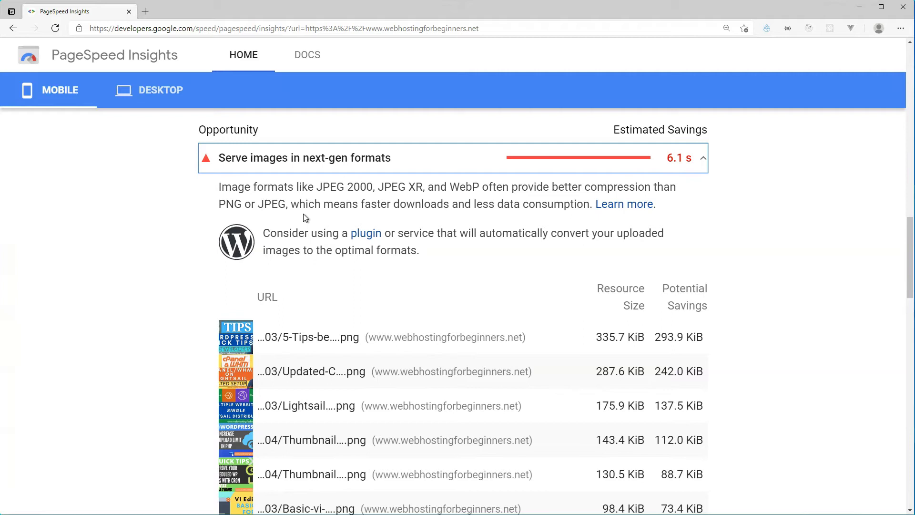
middle_click(374, 238)
left_click(191, 11)
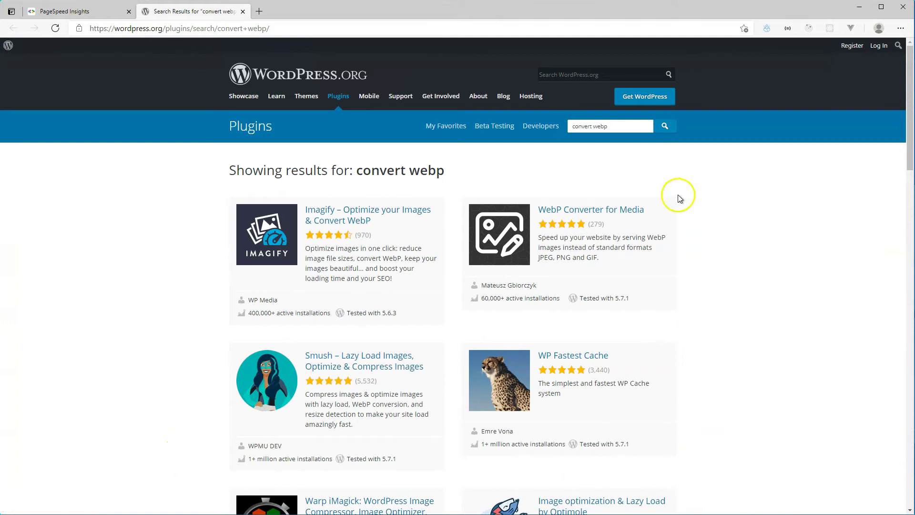
Back on the report, expand 'Properly size images' (2.25 s) to list the oversized PNGs
left_click(85, 13)
scroll(174, 340, "down", 5)
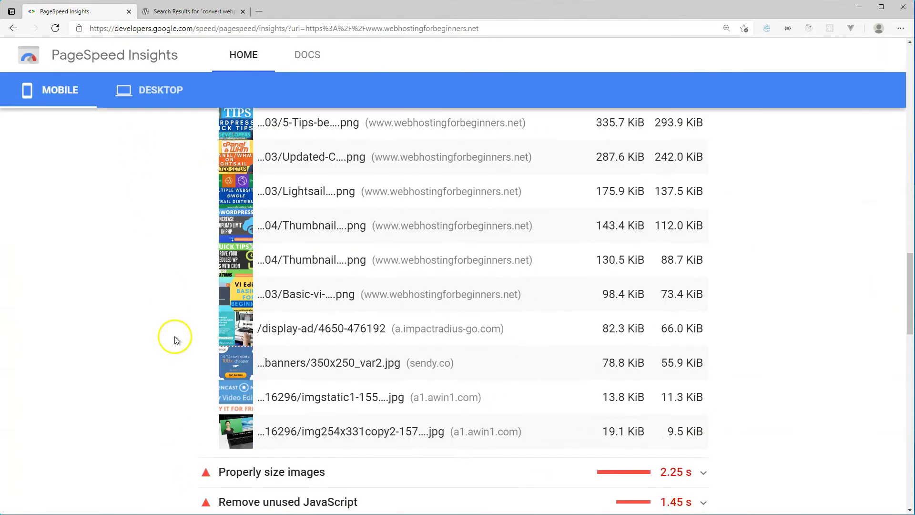
scroll(174, 340, "down", 6)
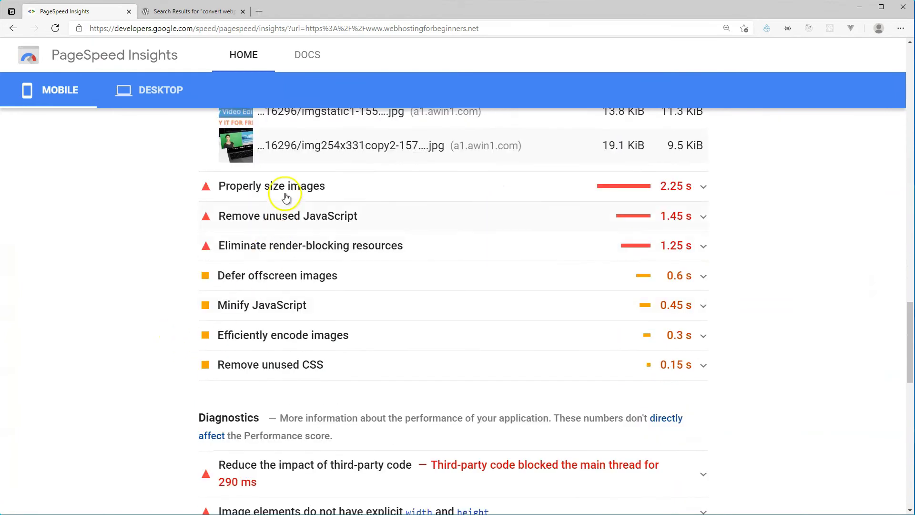
left_click(285, 195)
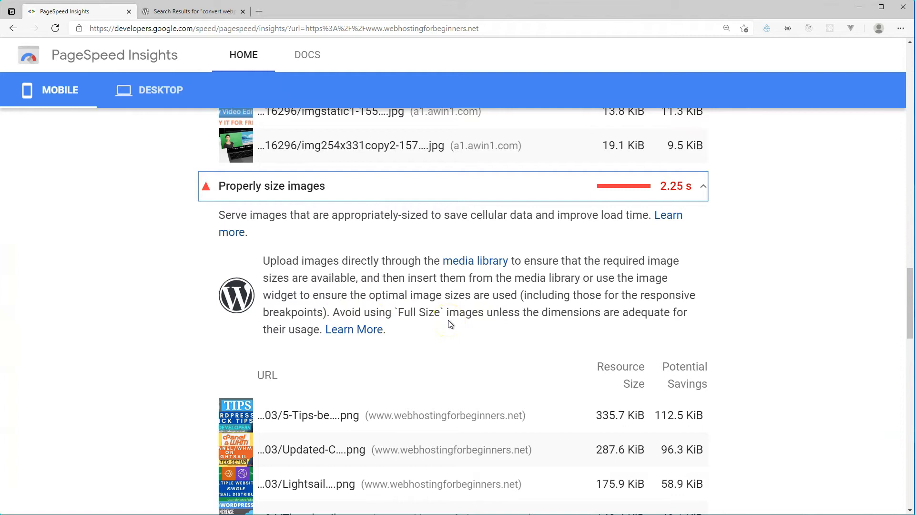
Collapse image sizing, review Remove unused JavaScript, then expand Eliminate render-blocking resources (1.25 s)
left_click(204, 185)
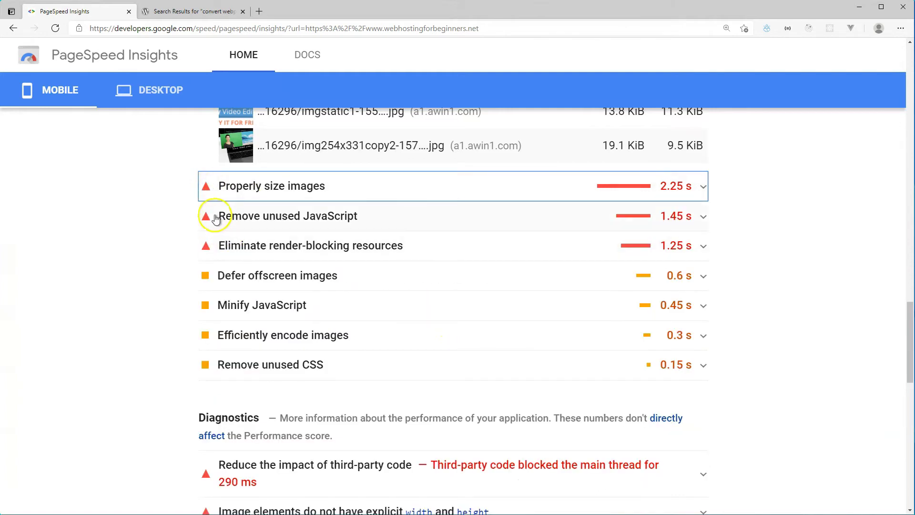
left_click(216, 217)
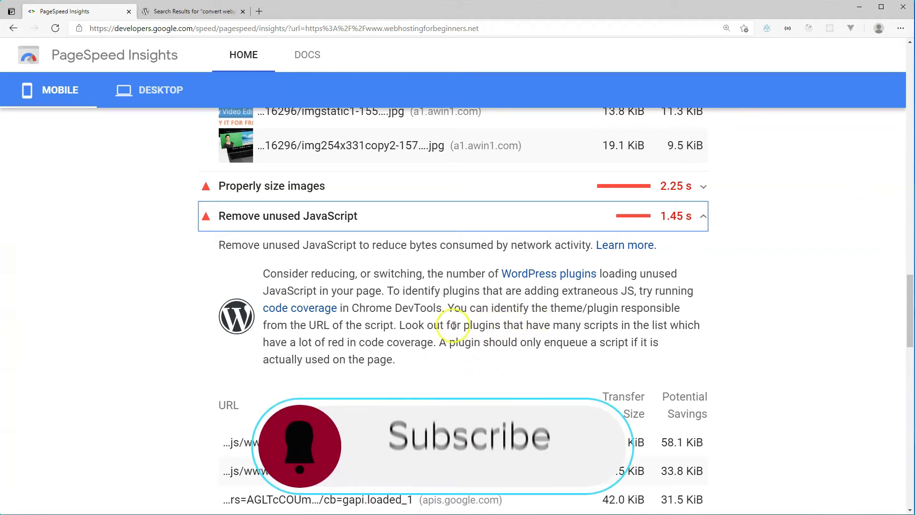
left_click(205, 219)
left_click(205, 248)
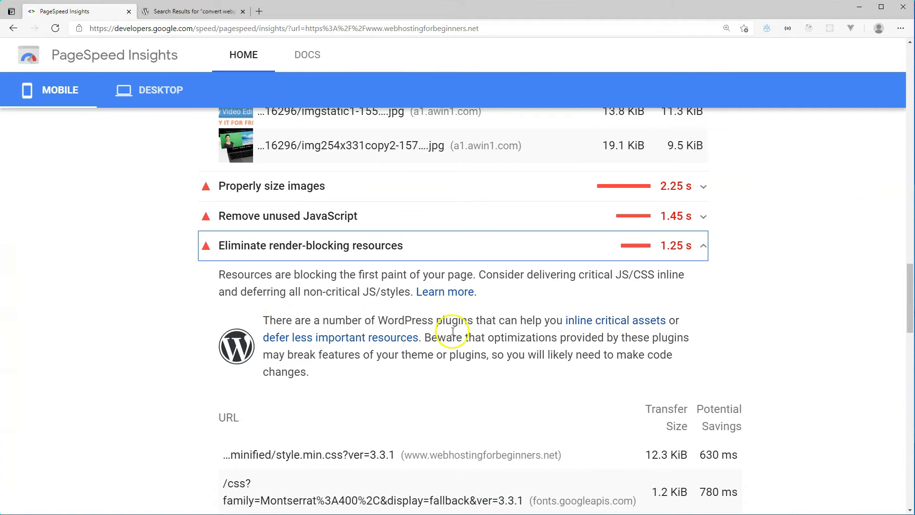
Open the 'critical css' and 'defer css javascript' WordPress.org plugin searches in background tabs
left_click(574, 320, "ctrl")
left_click(366, 338, "ctrl")
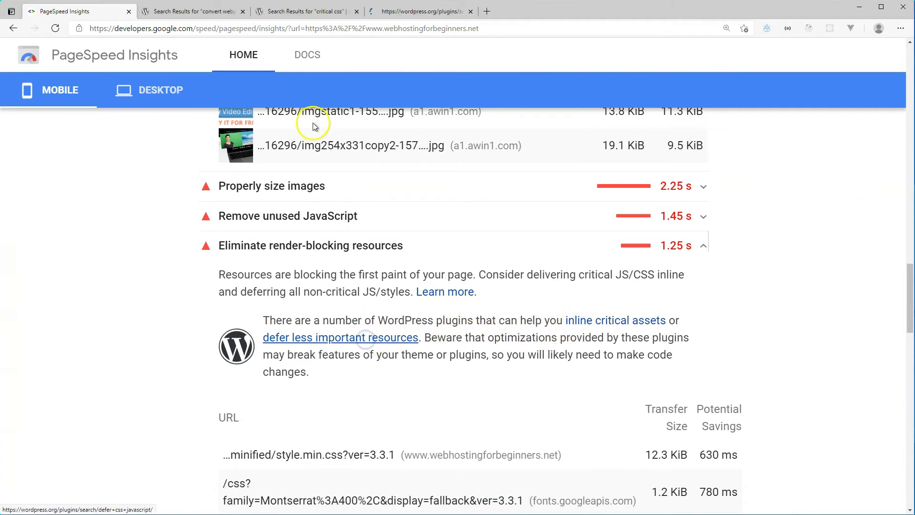
Compare the 'critical css' and 'defer css javascript' plugin results, ending on critical css
left_click(292, 11)
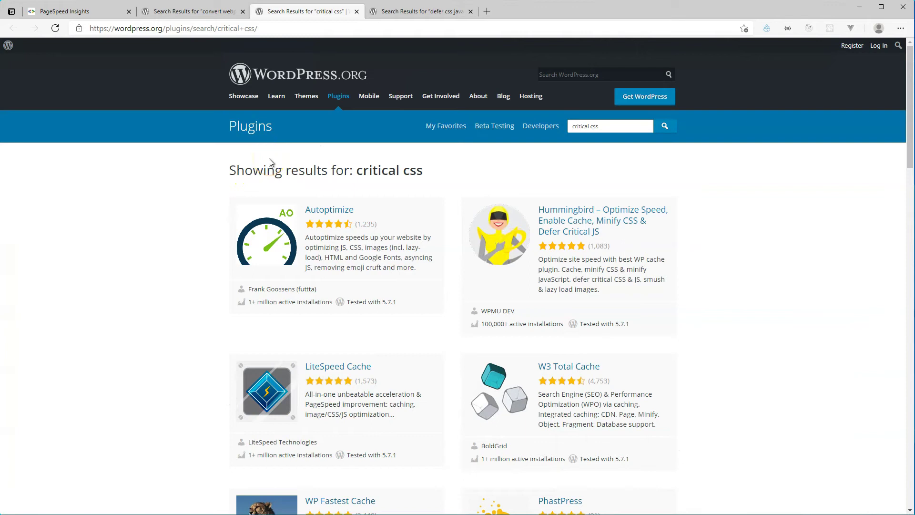
left_click(400, 11)
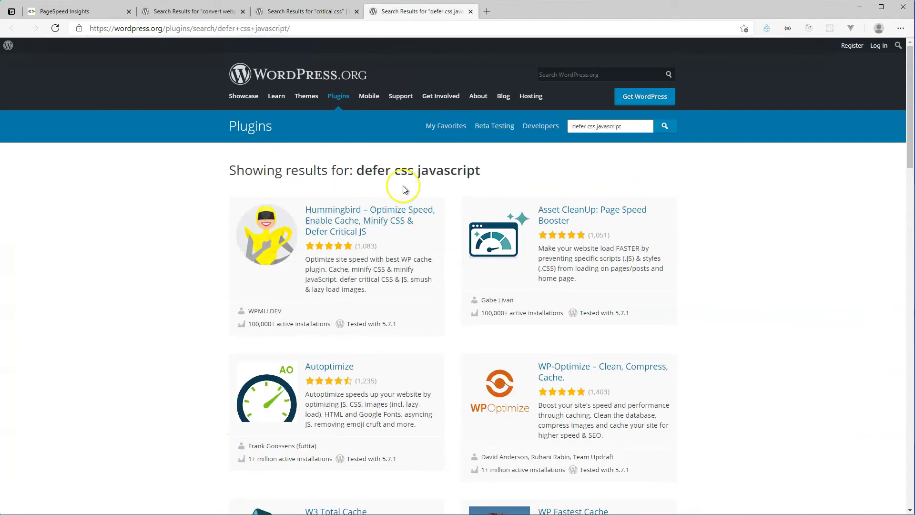
left_click(282, 14)
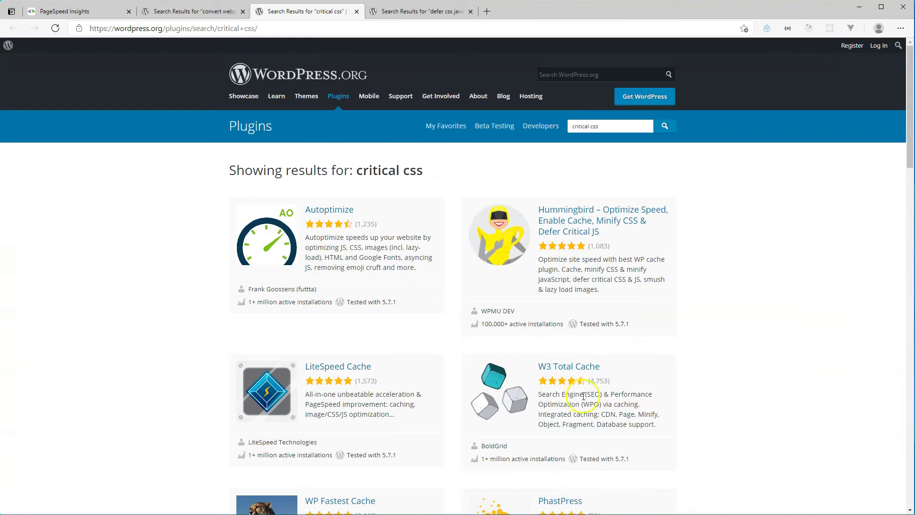
Swap render-blocking resources for Minify JavaScript and open its 'minify javascript' WordPress plugin search in a new tab
left_click(79, 13)
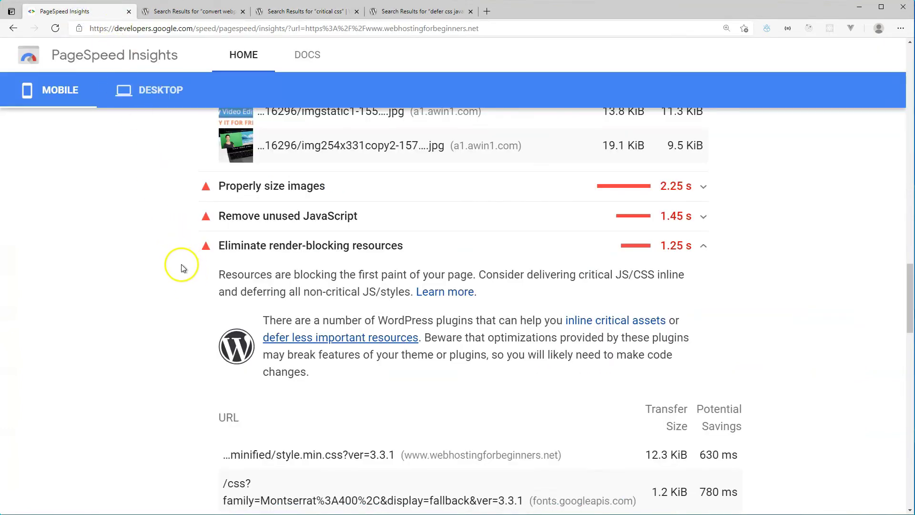
scroll(191, 258, "down", 1)
left_click(204, 176)
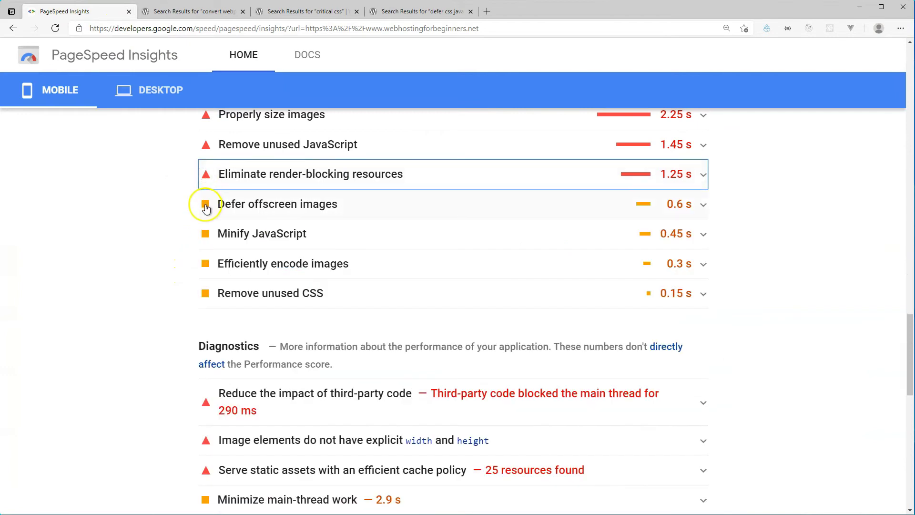
left_click(220, 240)
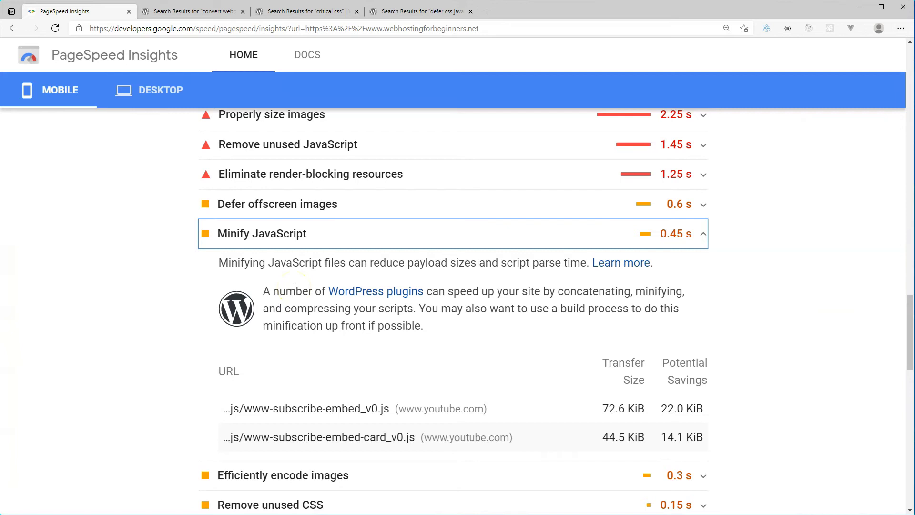
left_click(340, 289)
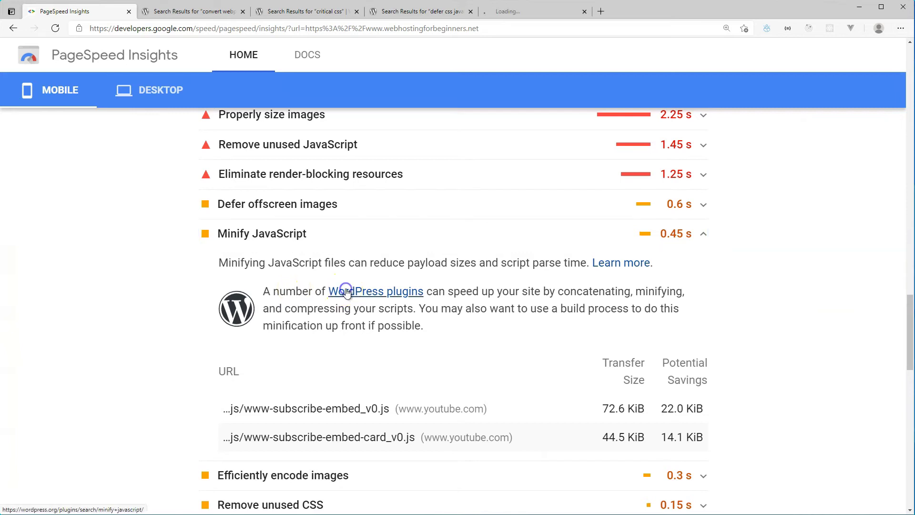
Review the 'minify javascript' plugin results, such as W3 Total Cache and Hummingbird, then return to the report
left_click(495, 14)
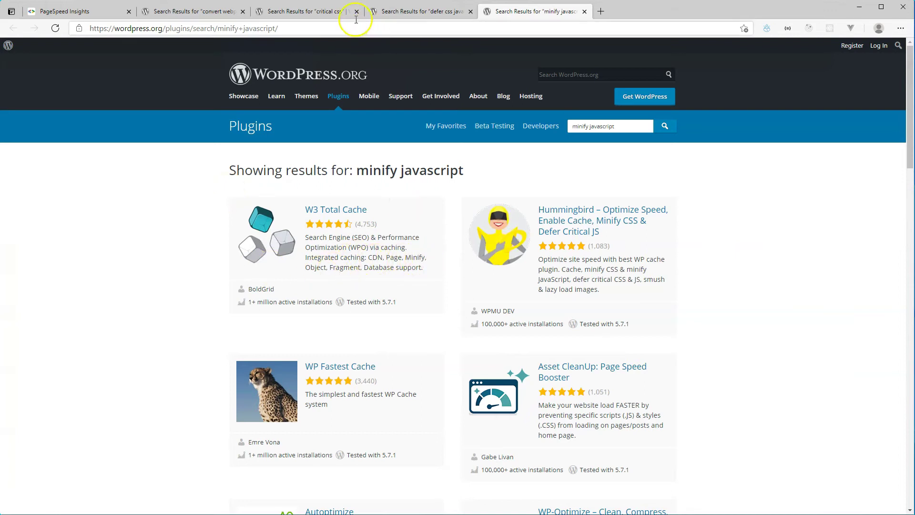
left_click(91, 12)
Swap Minify JavaScript for Defer offscreen images and view its 'lazy load' plugin results (Smush, Optimole) in a new tab
left_click(222, 234)
left_click(237, 209)
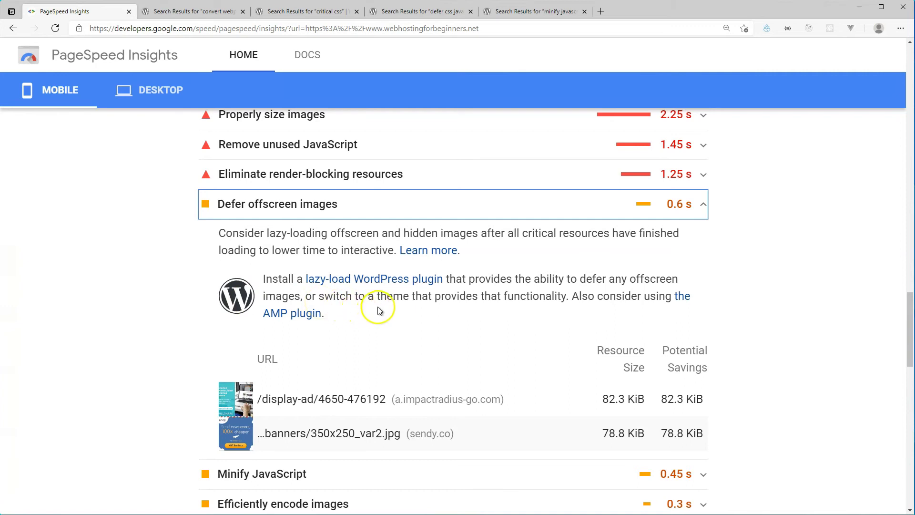
left_click(378, 279, "ctrl")
left_click(615, 15)
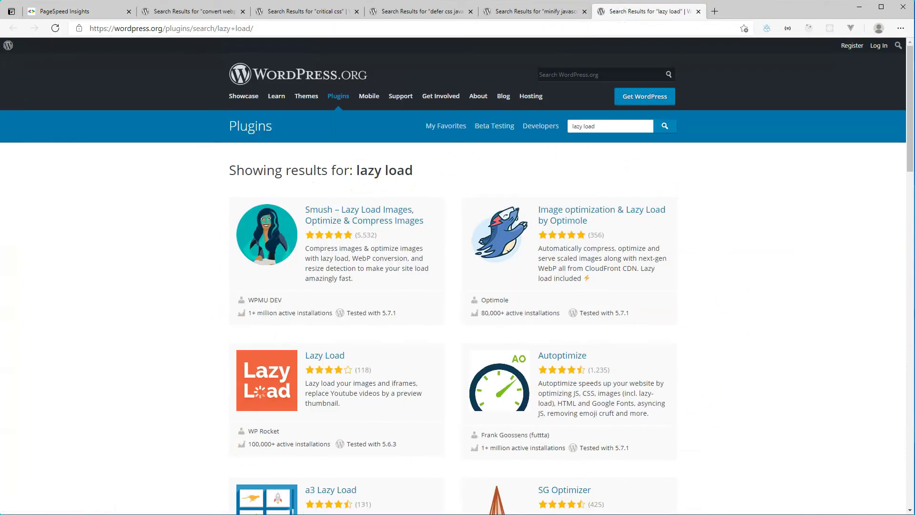
Back in the report, collapse Defer offscreen images, then expand and re-collapse Efficiently encode images
left_click(89, 11)
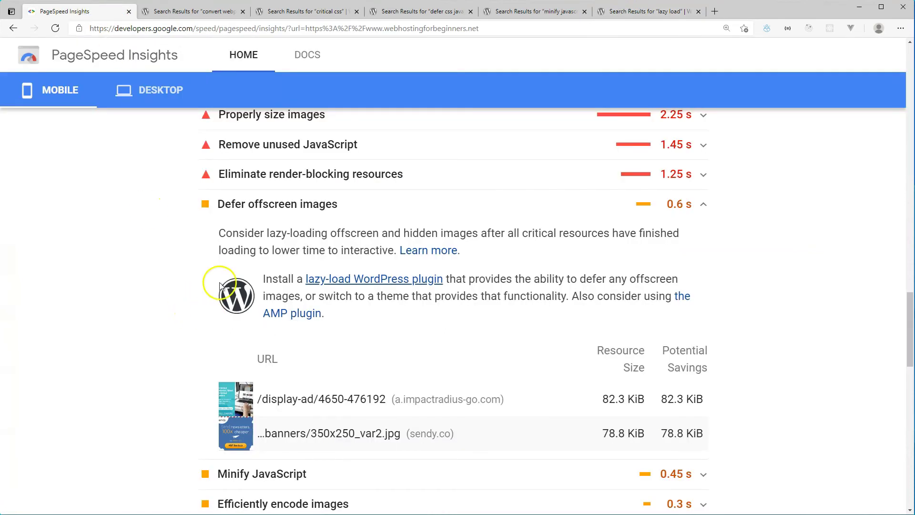
left_click(232, 204)
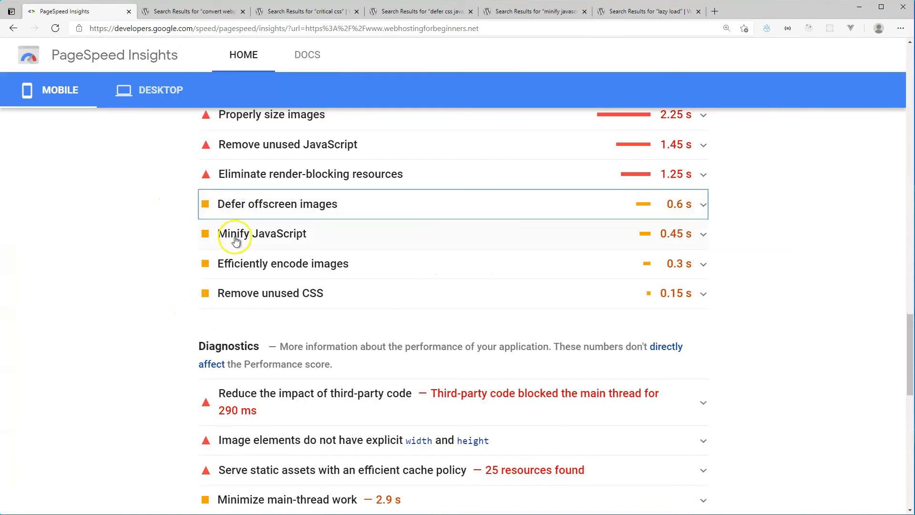
left_click(246, 264)
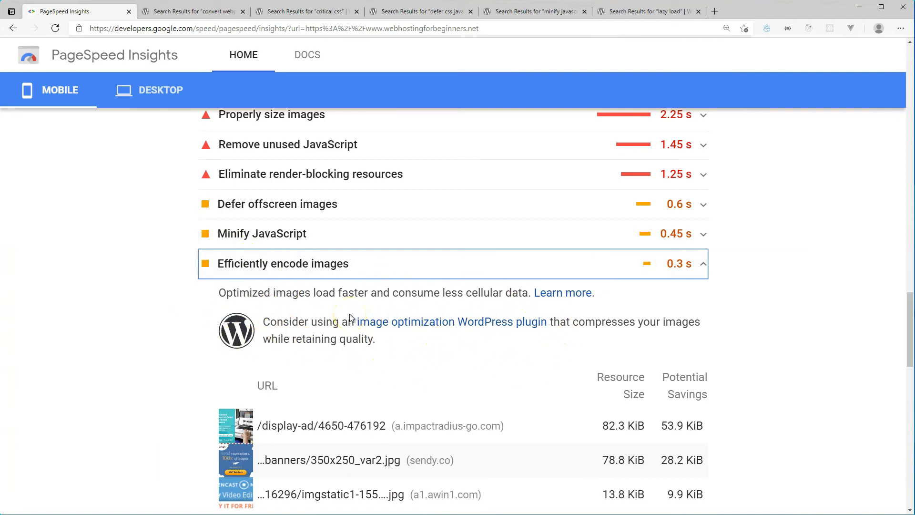
left_click(280, 263)
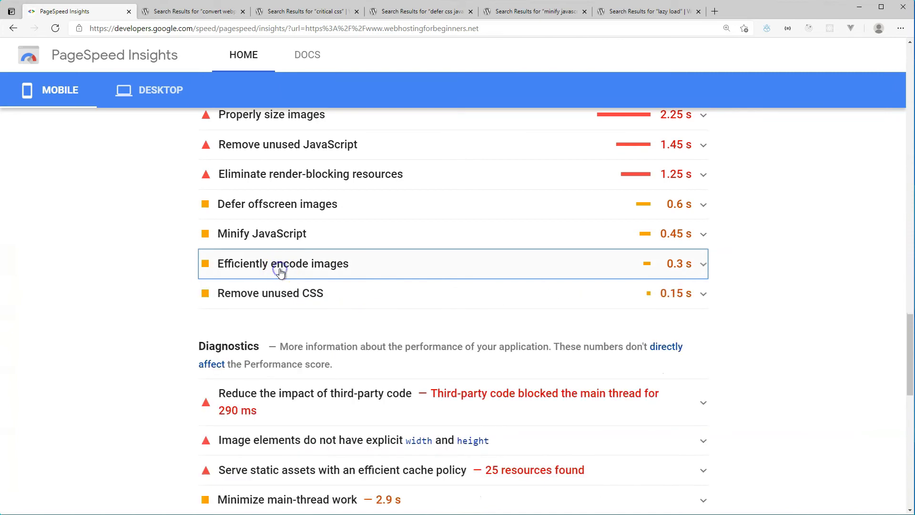
Read the Remove unused CSS (0.15 s) advice, collapse it, and scroll down to the Diagnostics audits
left_click(281, 299)
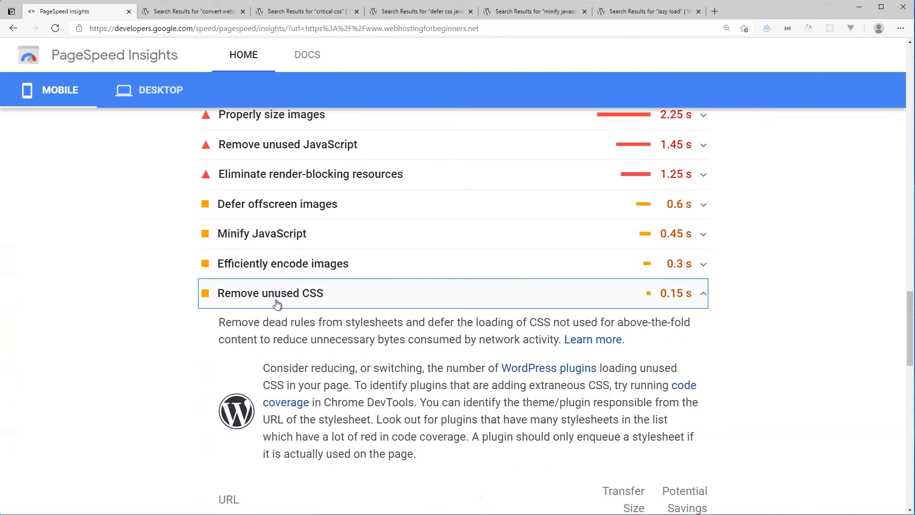
scroll(277, 304, "down", 1)
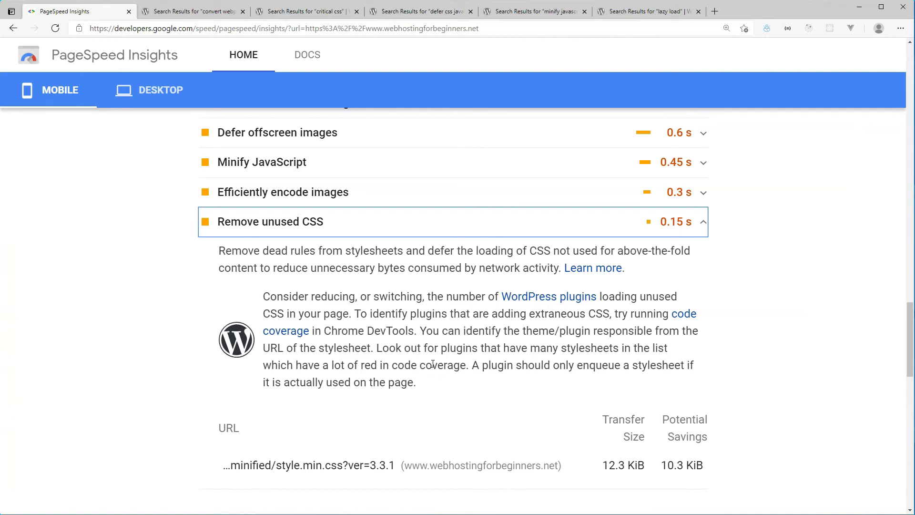
left_click(368, 224)
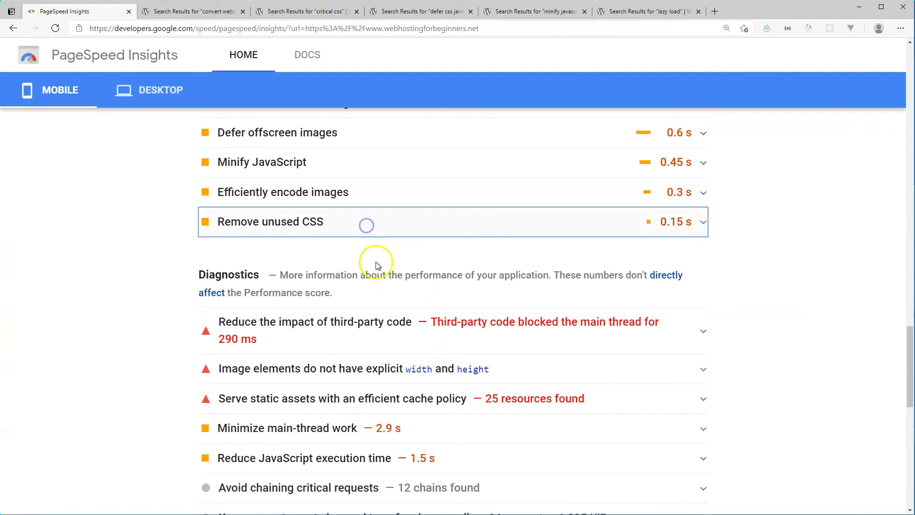
scroll(388, 320, "down", 3)
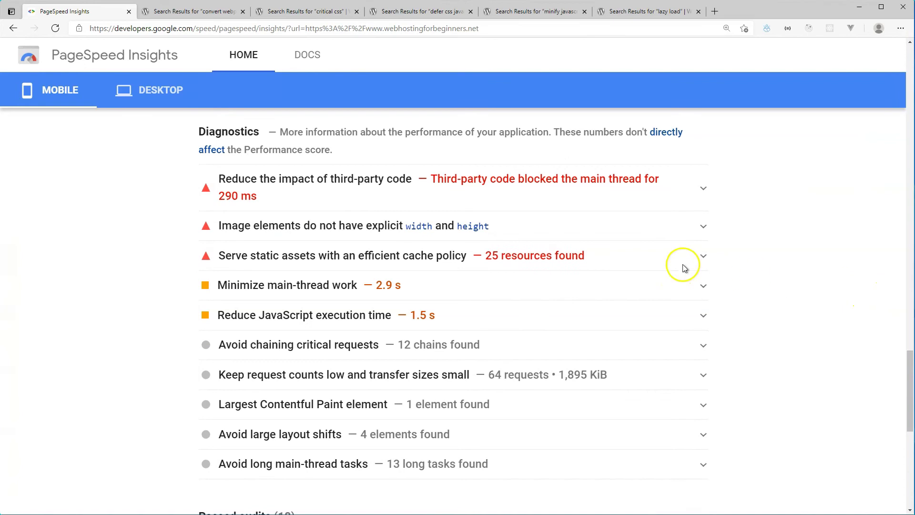
Expand 'Image elements do not have explicit width and height' to list its failing ad images
left_click(587, 228)
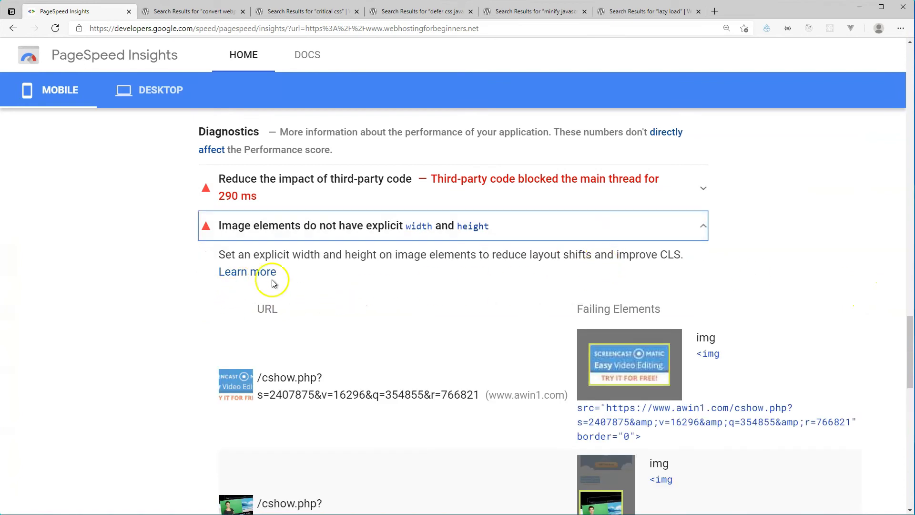